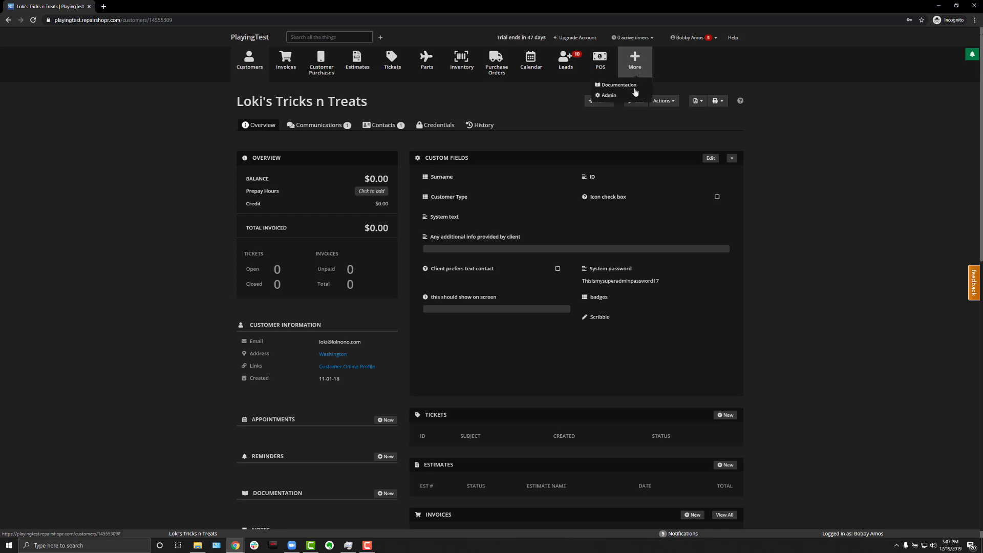
# Open the list of invoice templates within the administration's PDF/Email Templates
pyautogui.click(631, 100)
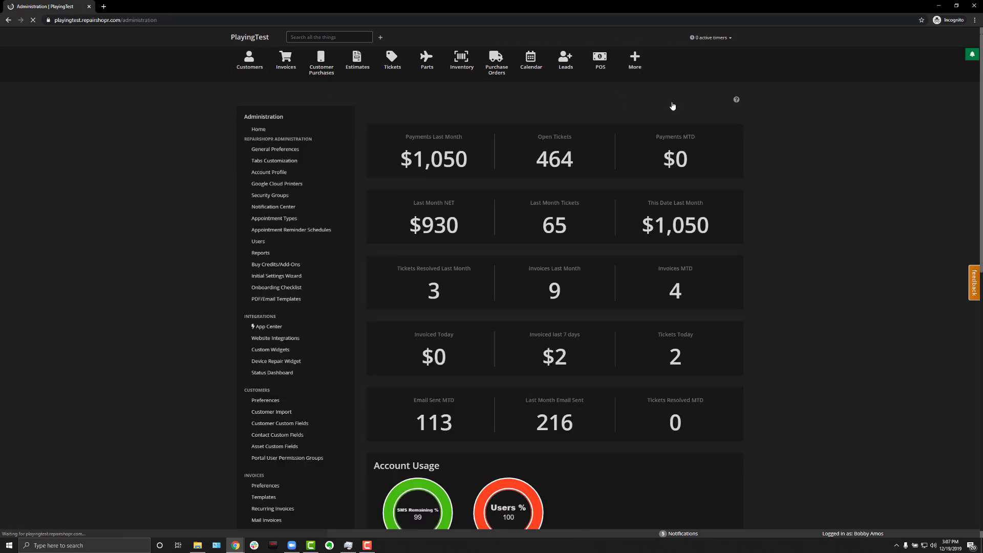
pyautogui.click(271, 302)
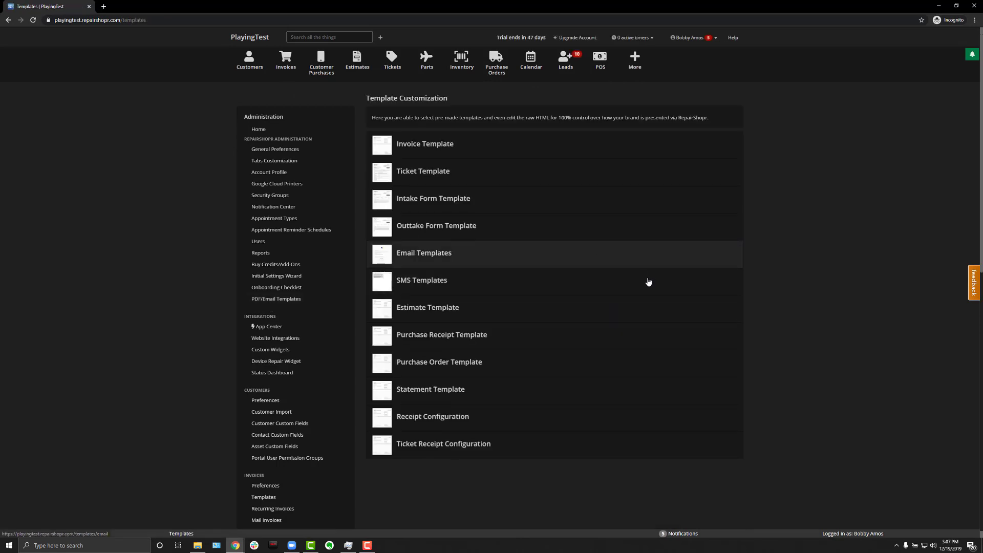
pyautogui.click(427, 148)
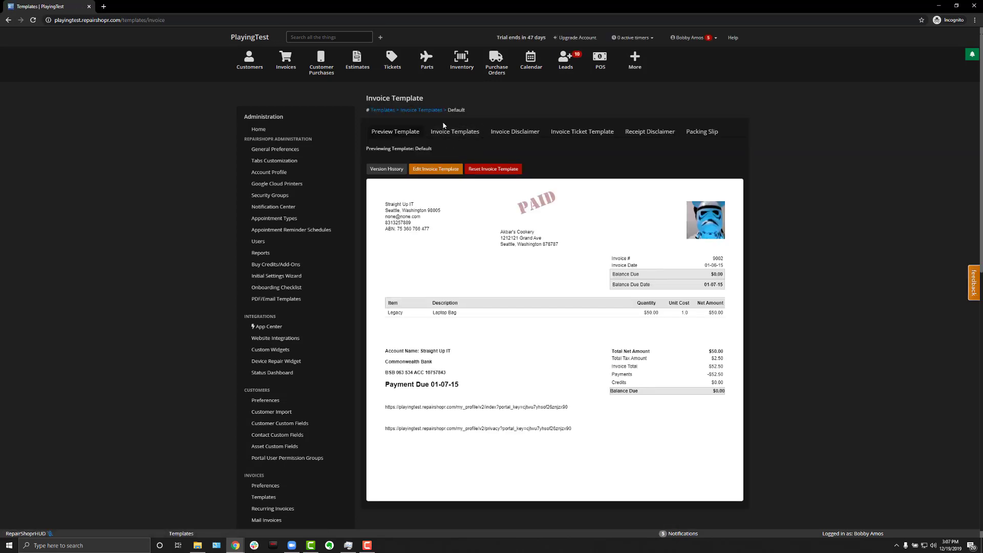
pyautogui.click(441, 134)
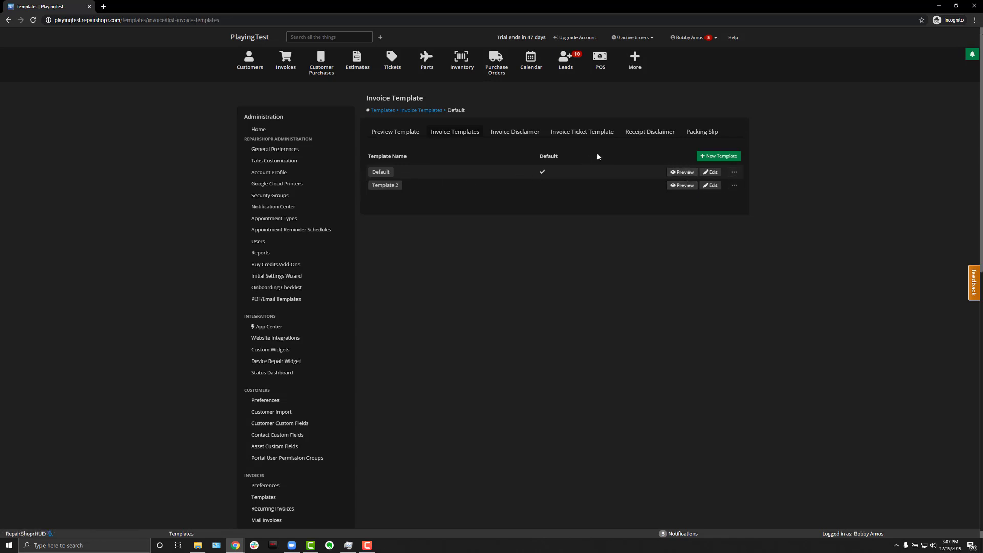
# Check the extra options of the Default template, preview Template 2's full layout and return to the invoice template list
pyautogui.click(735, 175)
pyautogui.click(592, 224)
pyautogui.click(682, 186)
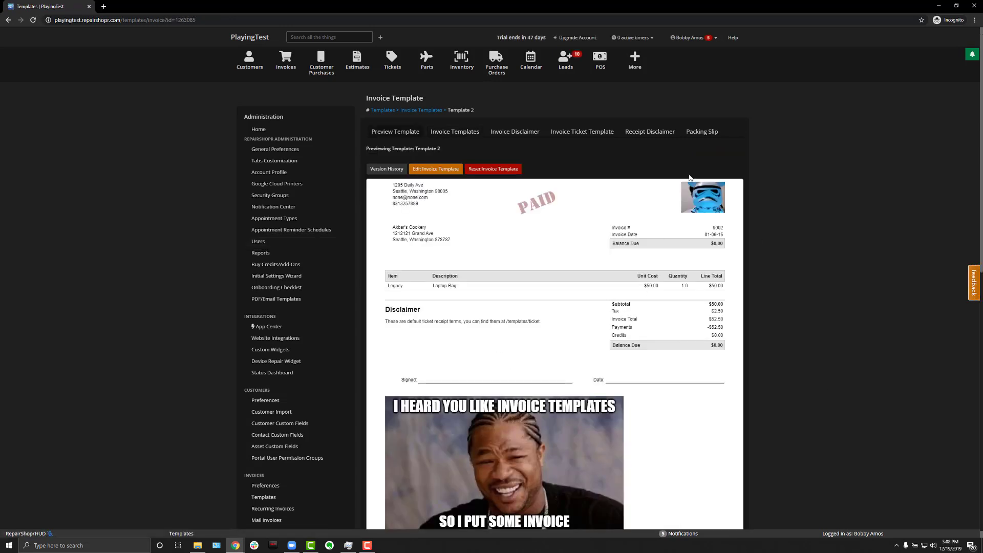
pyautogui.scroll(-3, 589, 272)
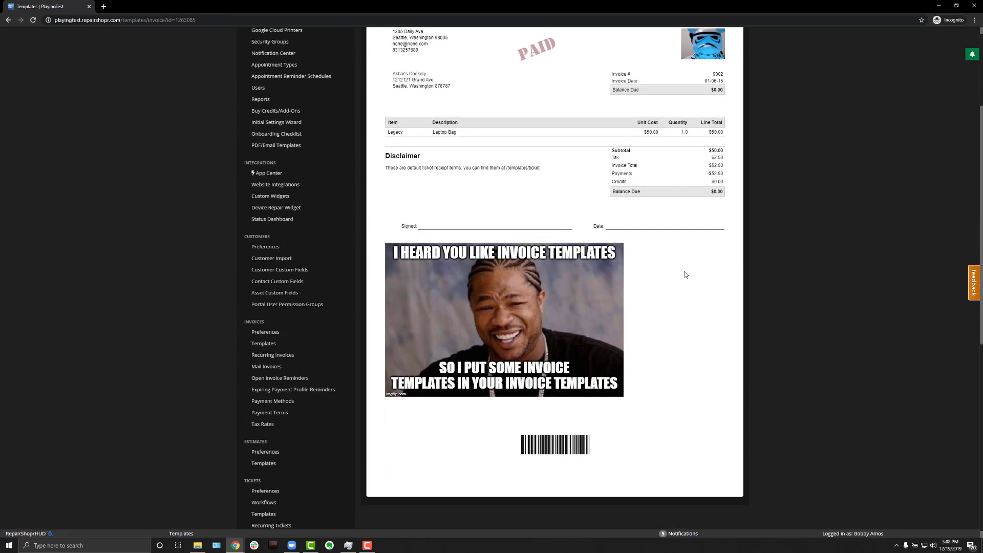
pyautogui.scroll(3, 685, 273)
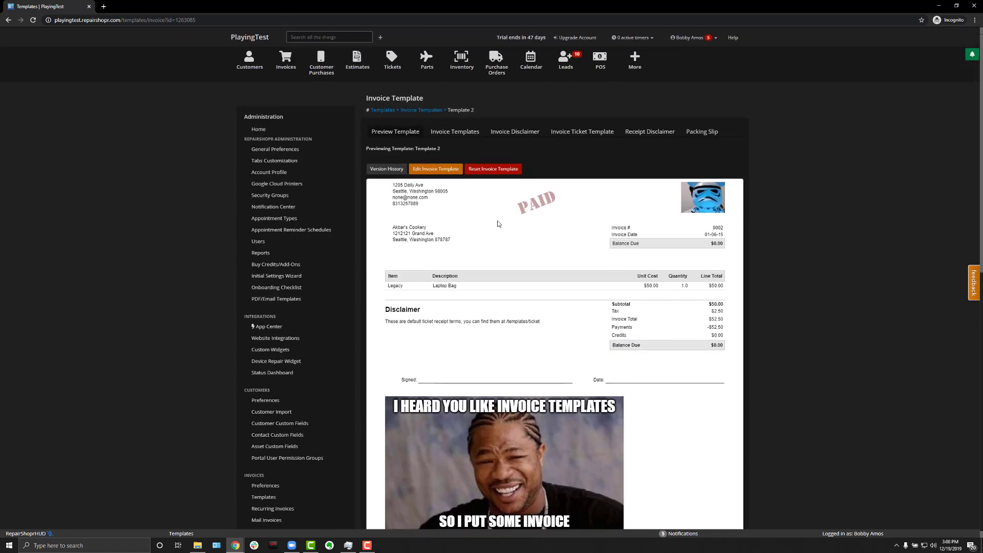
pyautogui.hotkey('alt', 'Left')
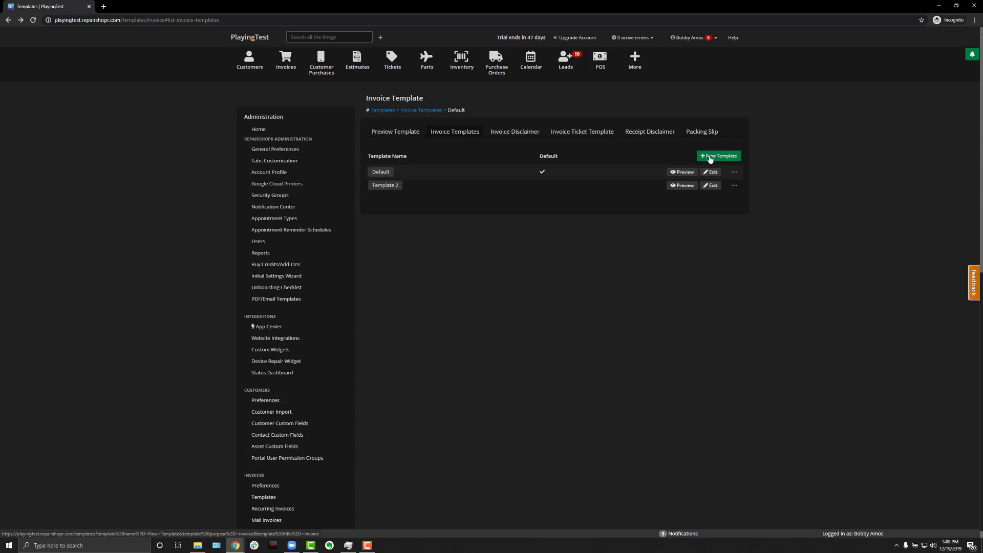
# Create a new invoice template and look at its HTML source before returning to the visual editor
pyautogui.click(710, 159)
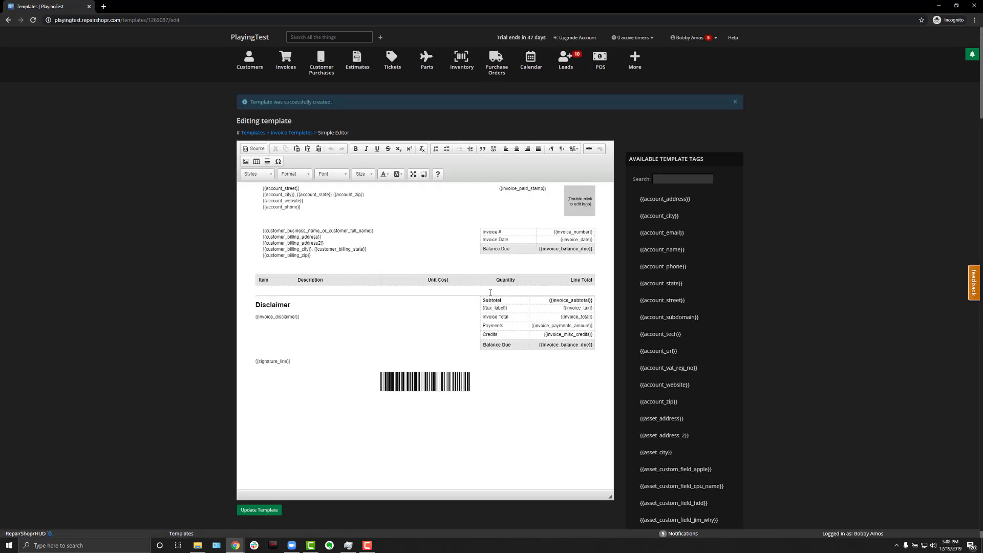
pyautogui.click(255, 150)
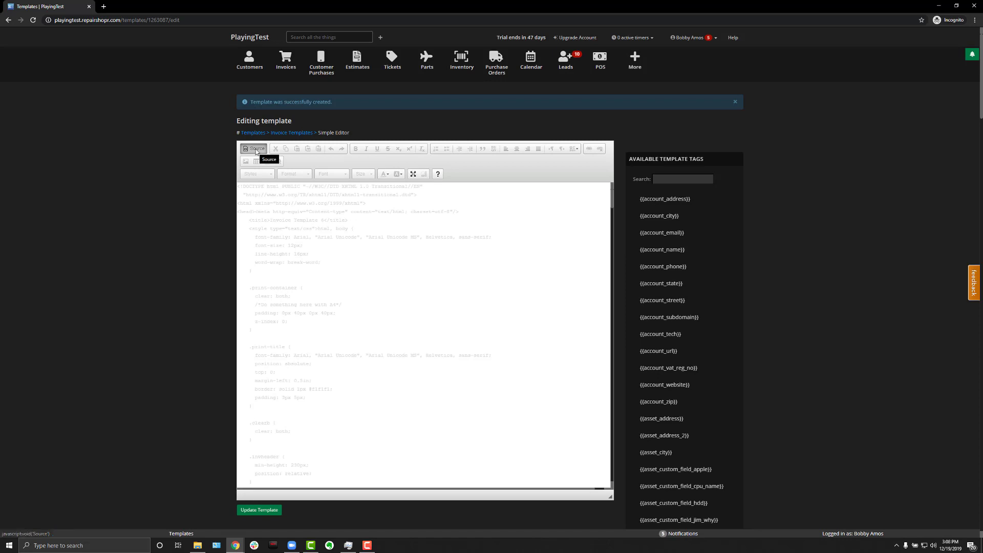
pyautogui.click(256, 150)
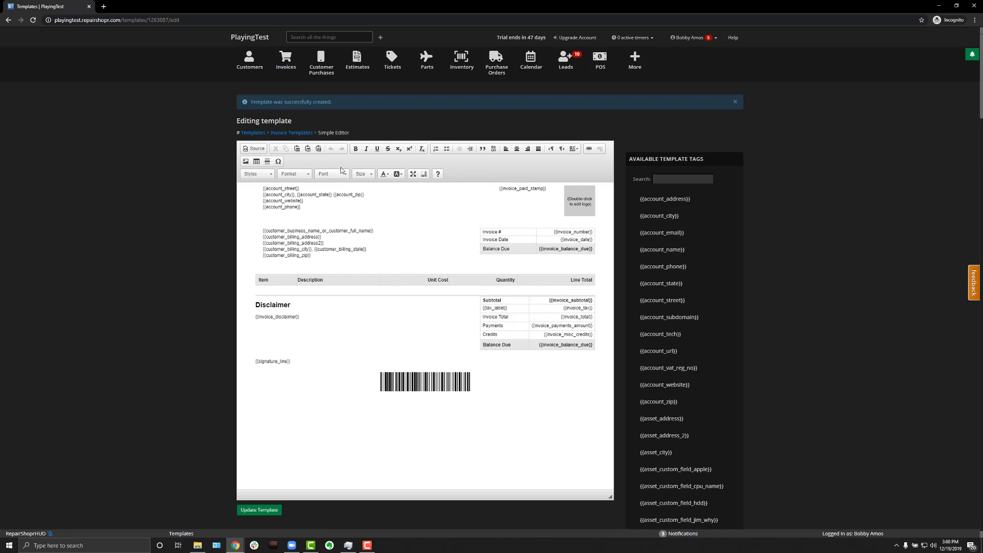
# Open the record of the customer created Mon 07-16-18 07:15 AM for editing and locate its default invoice template setting
pyautogui.click(249, 59)
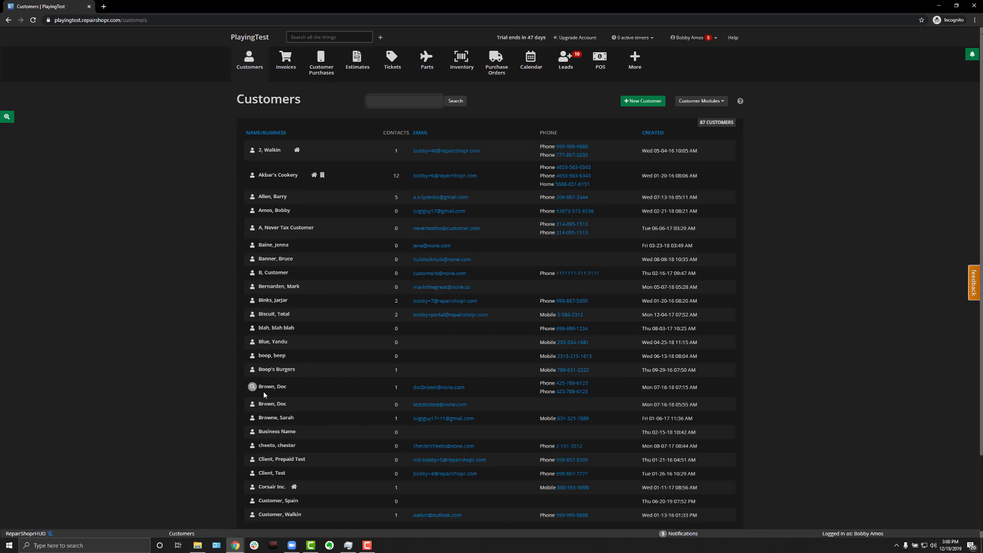
pyautogui.click(263, 391)
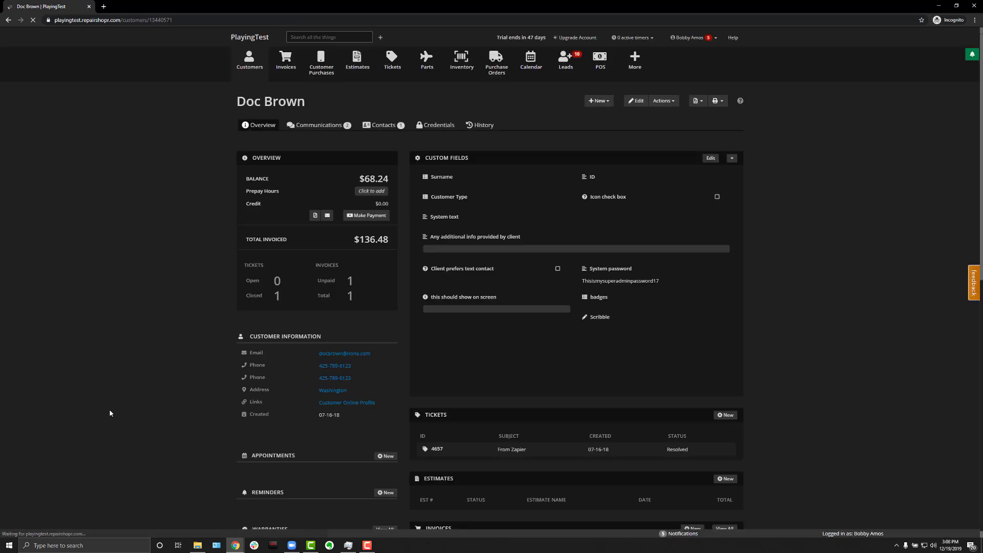
pyautogui.click(634, 104)
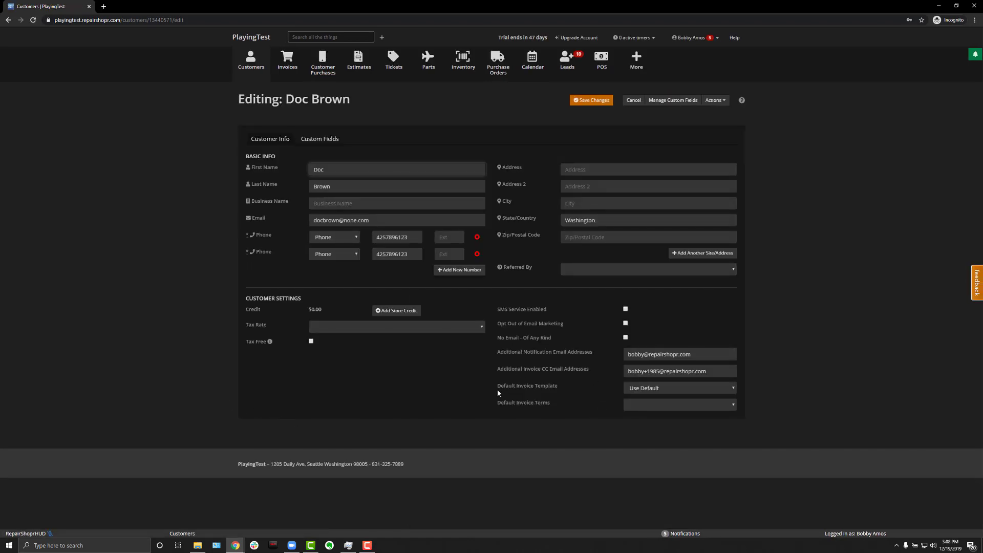
pyautogui.moveTo(498, 388); pyautogui.dragTo(565, 392)
pyautogui.moveTo(499, 403); pyautogui.dragTo(564, 403)
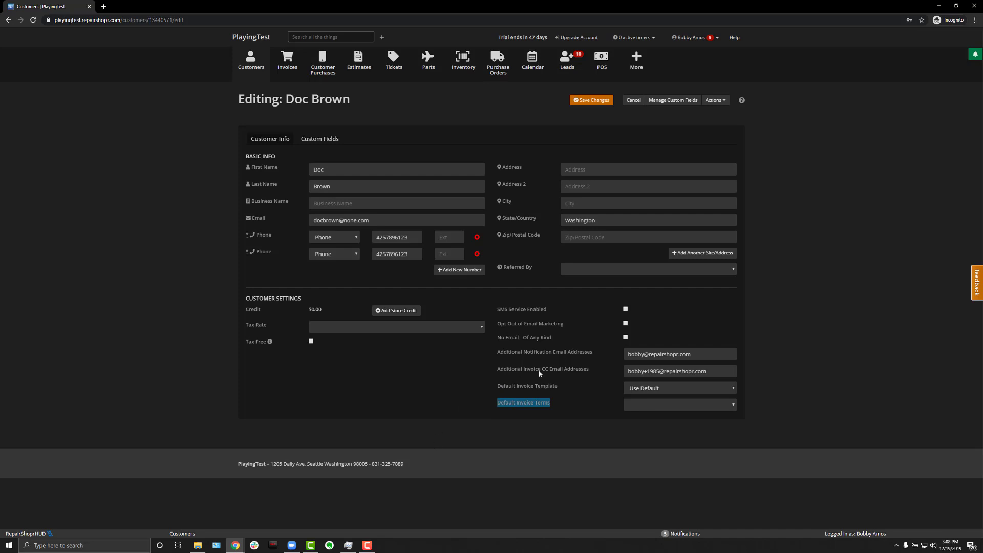
pyautogui.moveTo(498, 386); pyautogui.dragTo(559, 391)
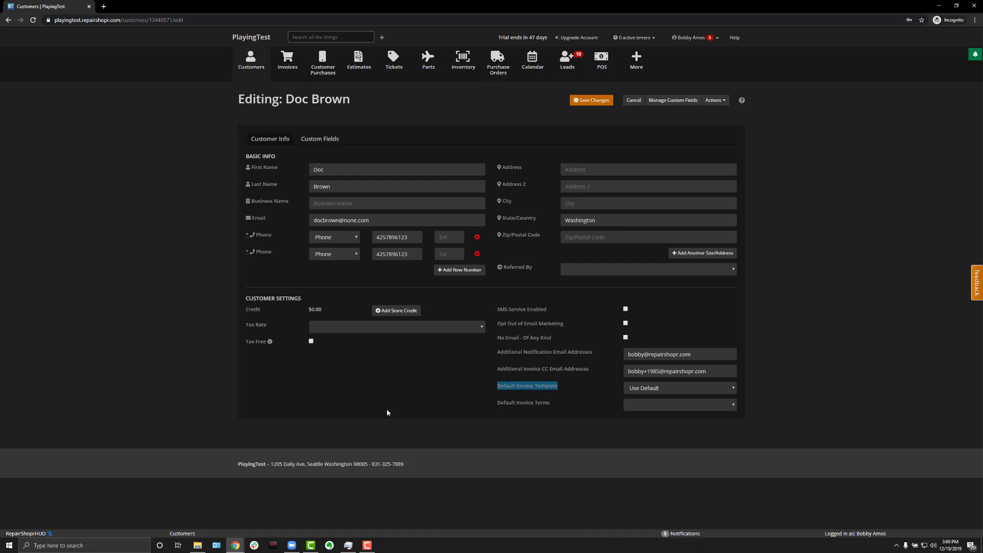
# Set the customer's default invoice template to Template 2 and save the changes
pyautogui.click(630, 389)
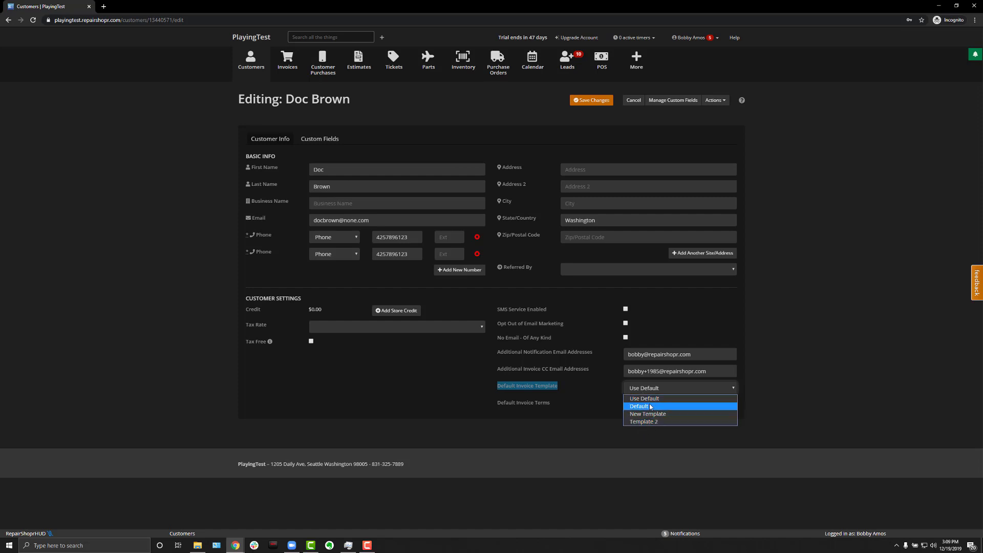
pyautogui.click(617, 438)
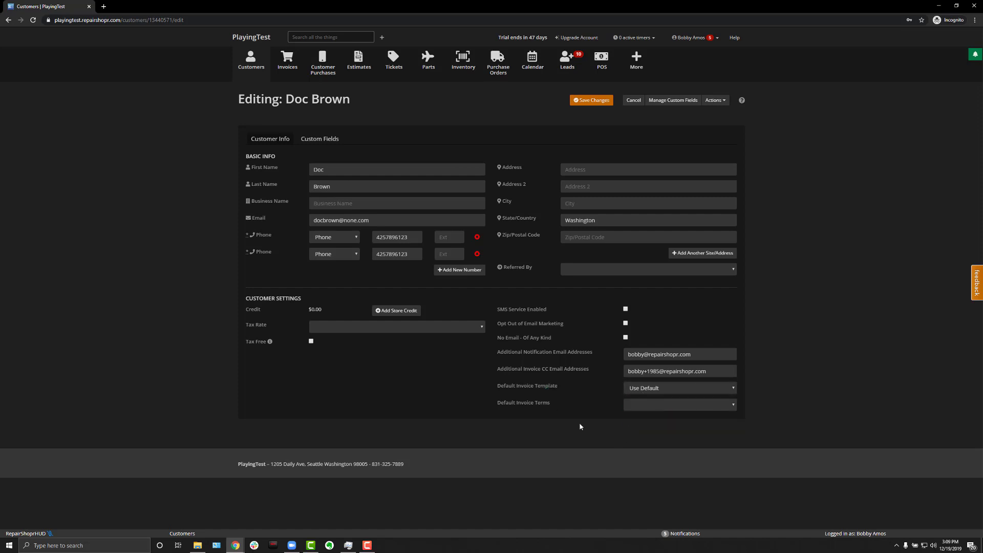
pyautogui.click(630, 391)
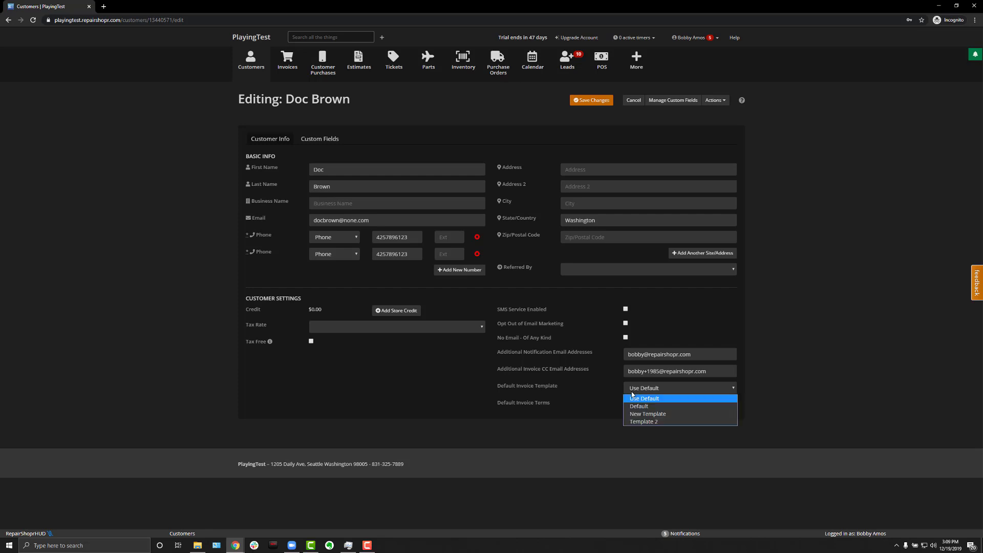
pyautogui.click(646, 422)
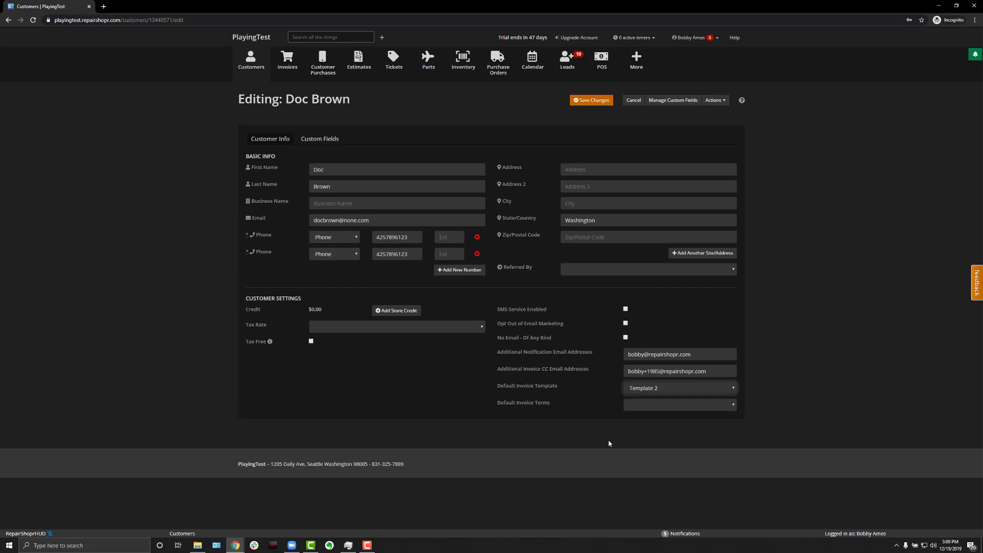
pyautogui.click(591, 99)
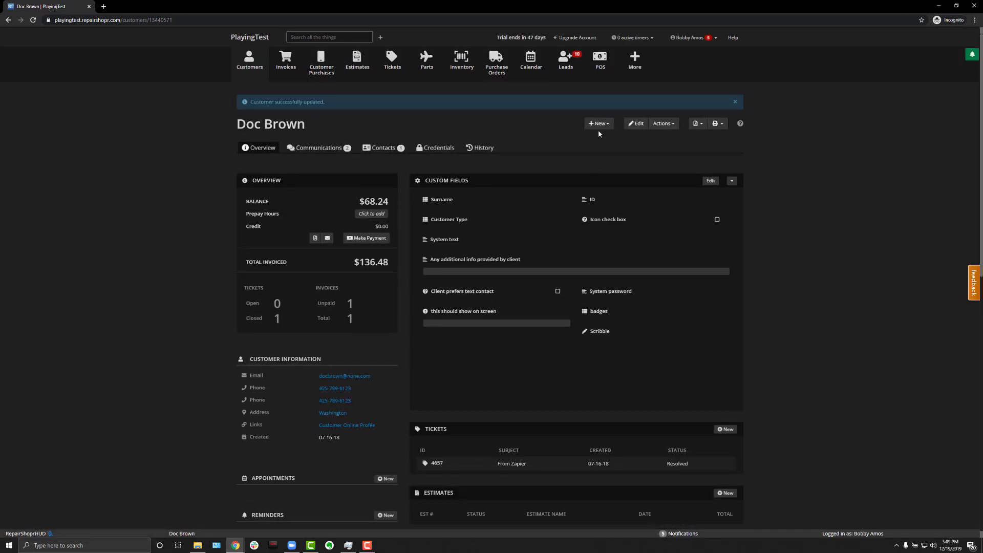
# Create a new invoice for this customer and preview its invoice PDF
pyautogui.click(599, 124)
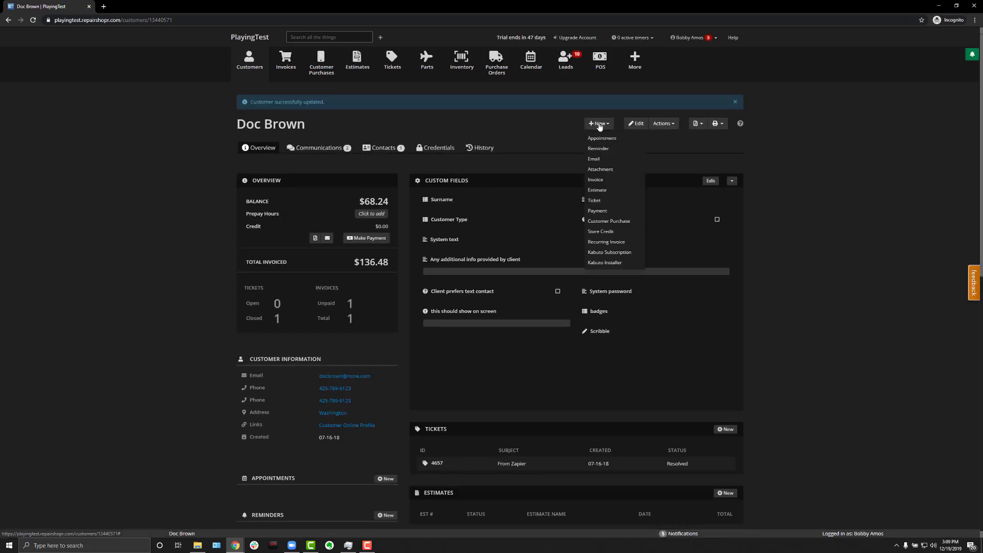
pyautogui.click(605, 180)
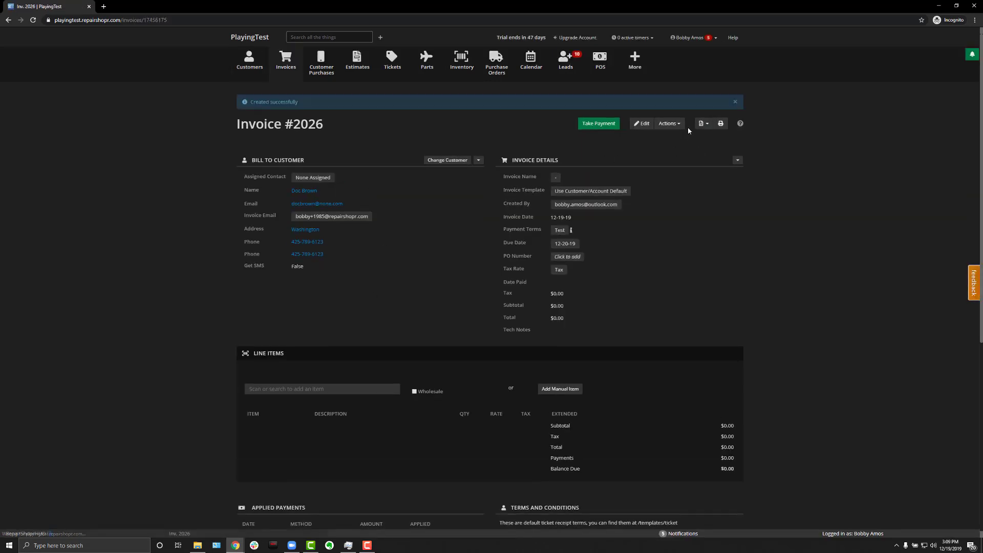
pyautogui.click(703, 124)
pyautogui.click(665, 137)
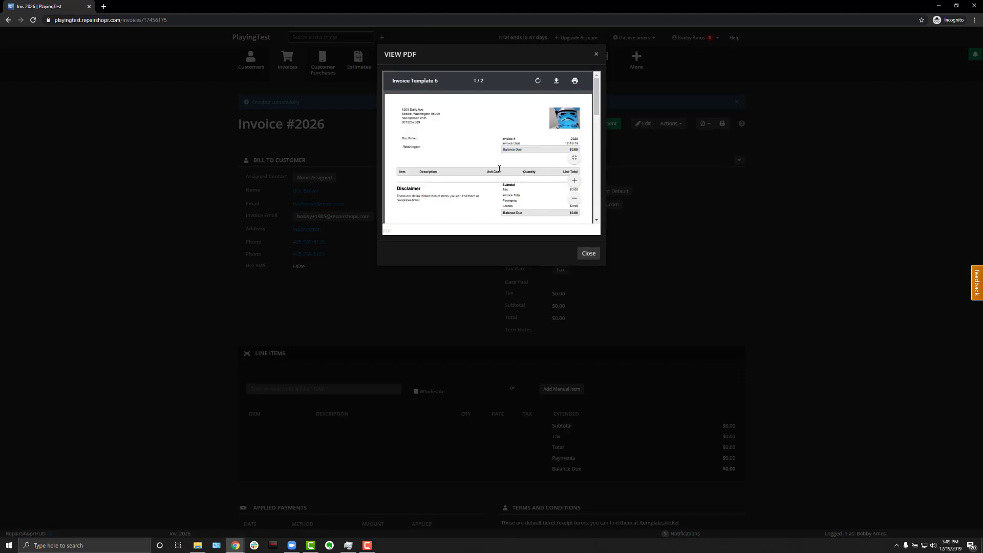
pyautogui.scroll(-3, 498, 169)
pyautogui.scroll(3, 498, 169)
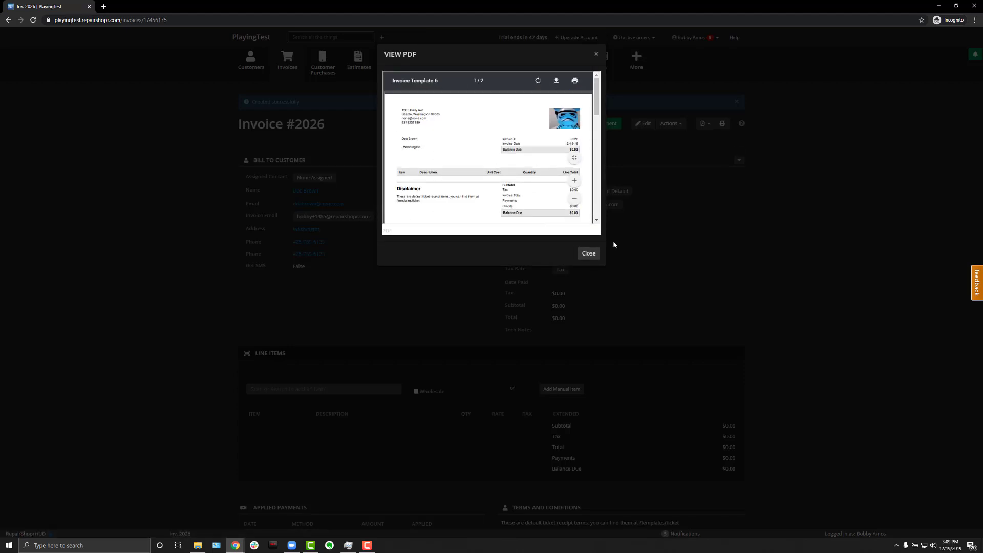
pyautogui.click(589, 253)
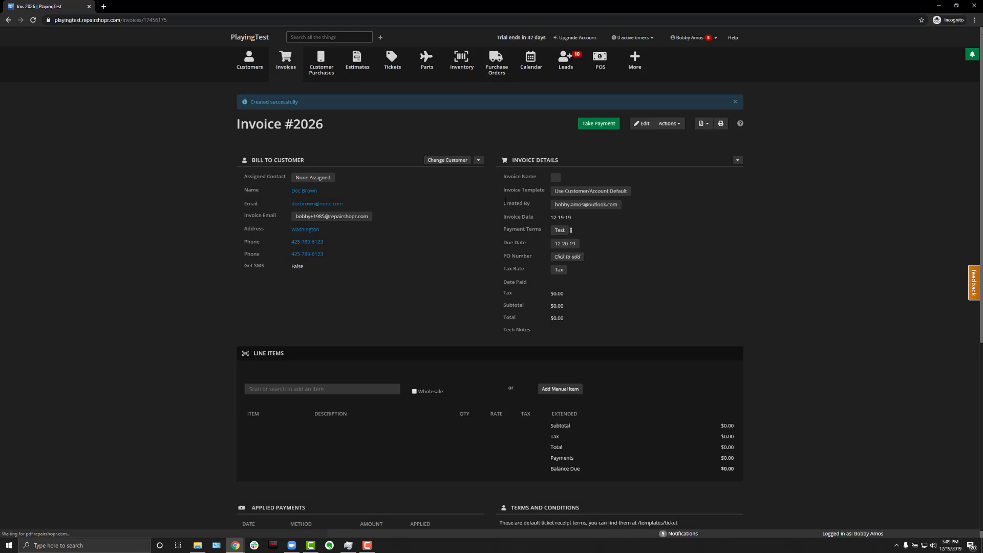
# Set the invoice's own template to New Template and preview the resulting invoice PDF
pyautogui.moveTo(503, 194); pyautogui.dragTo(542, 197)
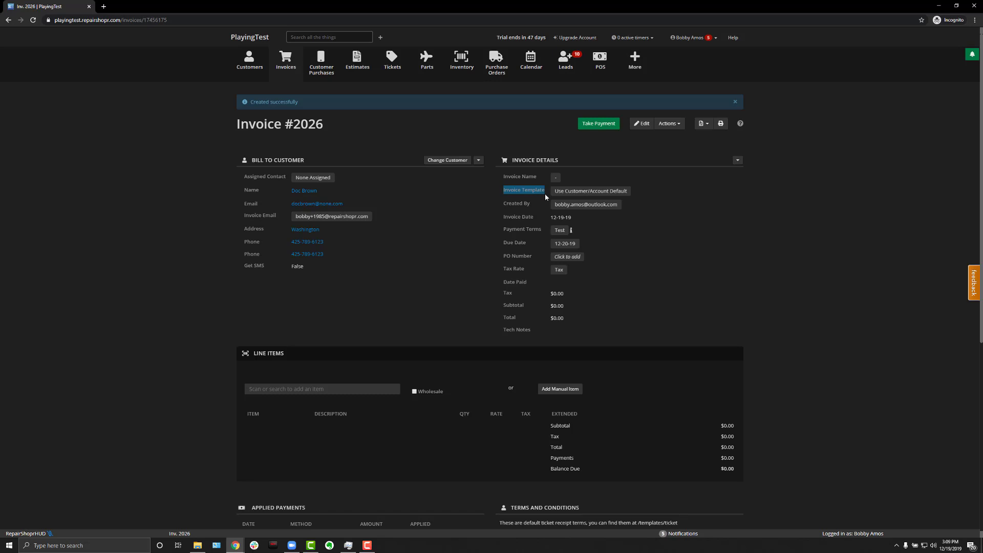
pyautogui.click(571, 190)
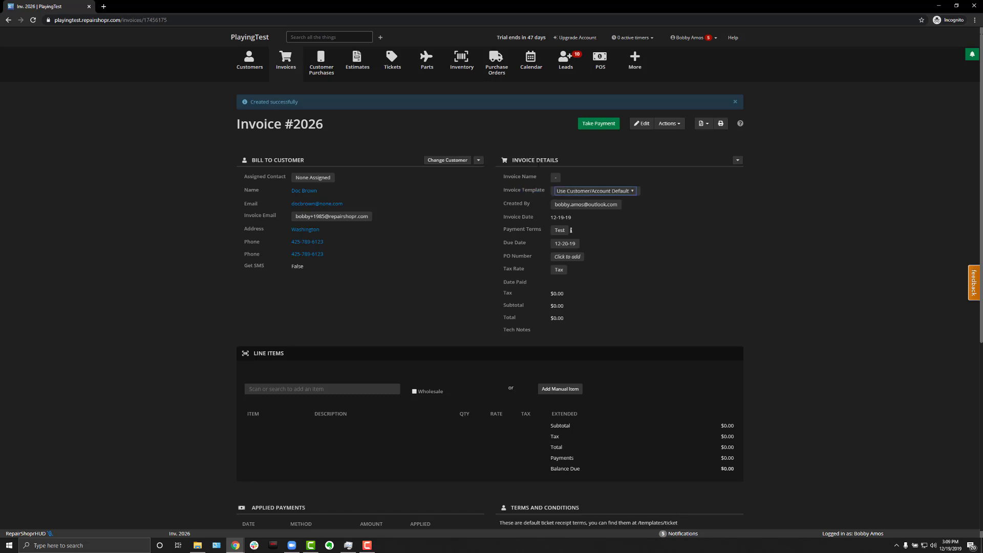
pyautogui.click(588, 192)
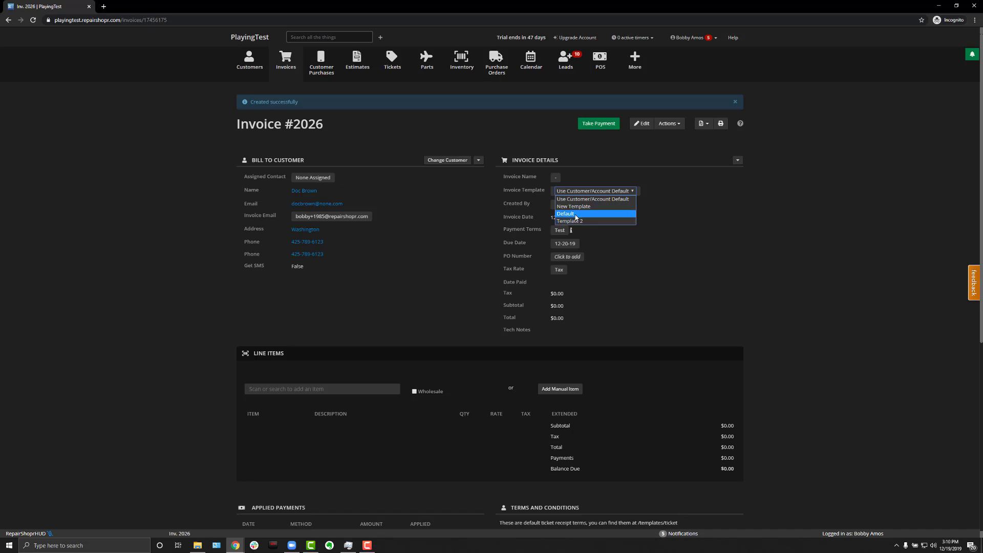
pyautogui.click(573, 206)
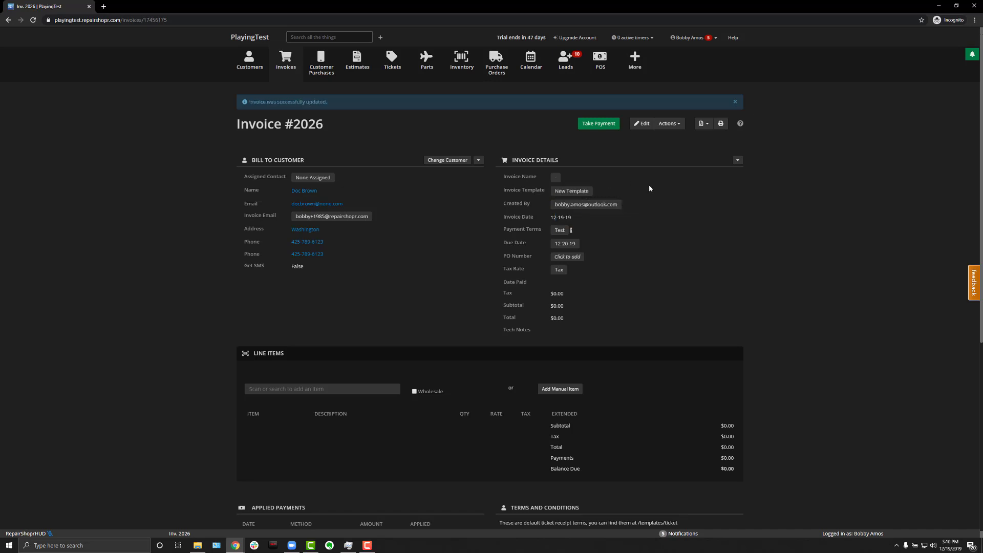
pyautogui.click(705, 127)
pyautogui.click(688, 140)
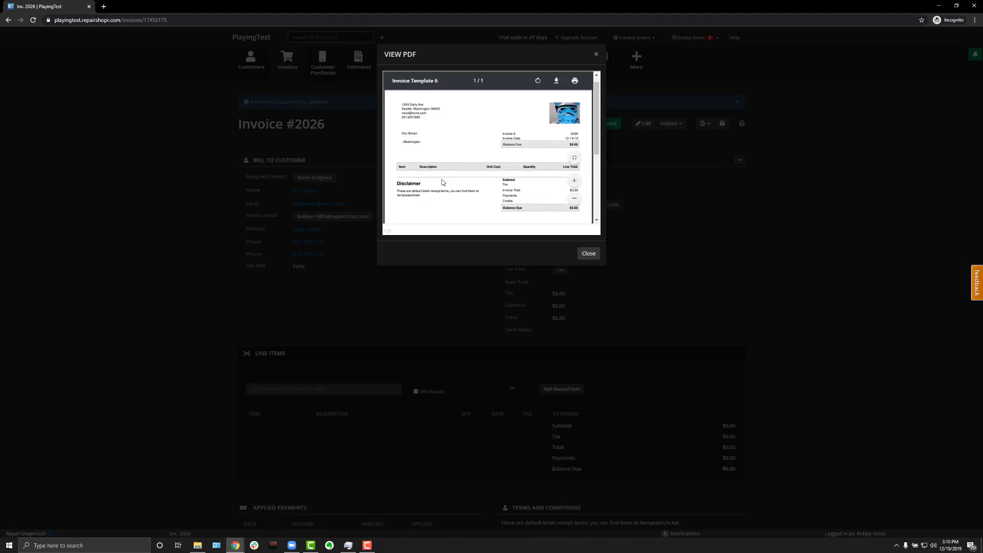
pyautogui.click(588, 253)
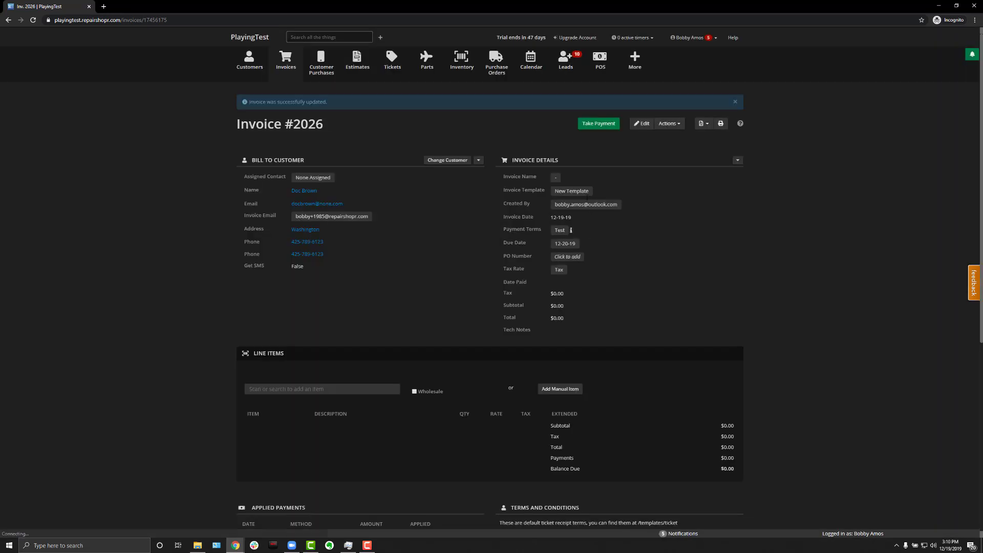
# Set the invoice's template to Template 2 and reload the invoice page
pyautogui.click(583, 192)
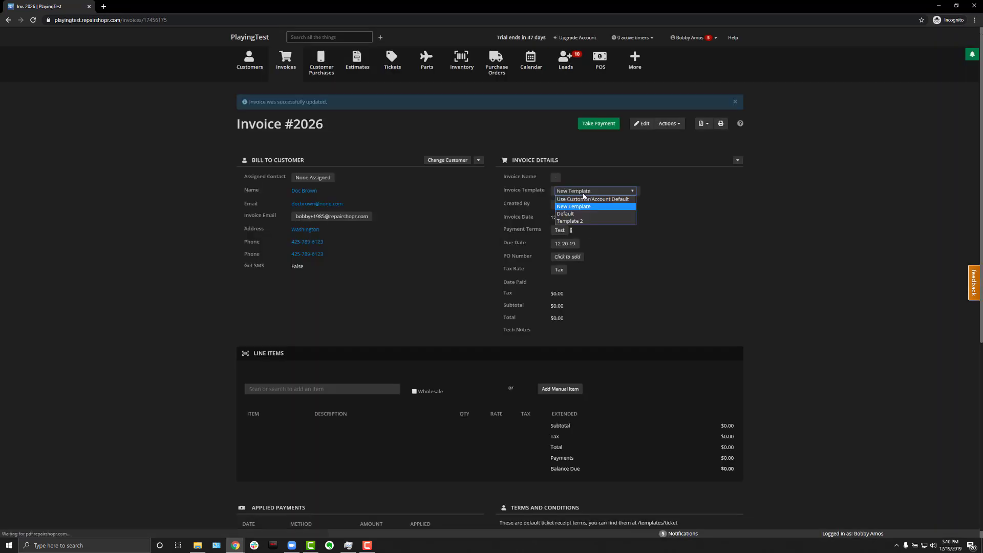
pyautogui.click(571, 221)
pyautogui.click(703, 123)
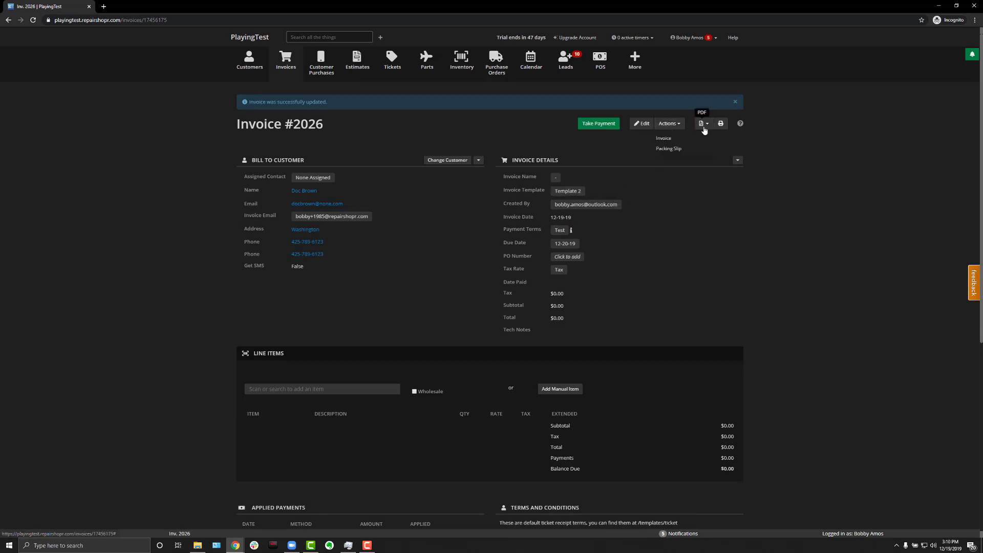
pyautogui.click(33, 20)
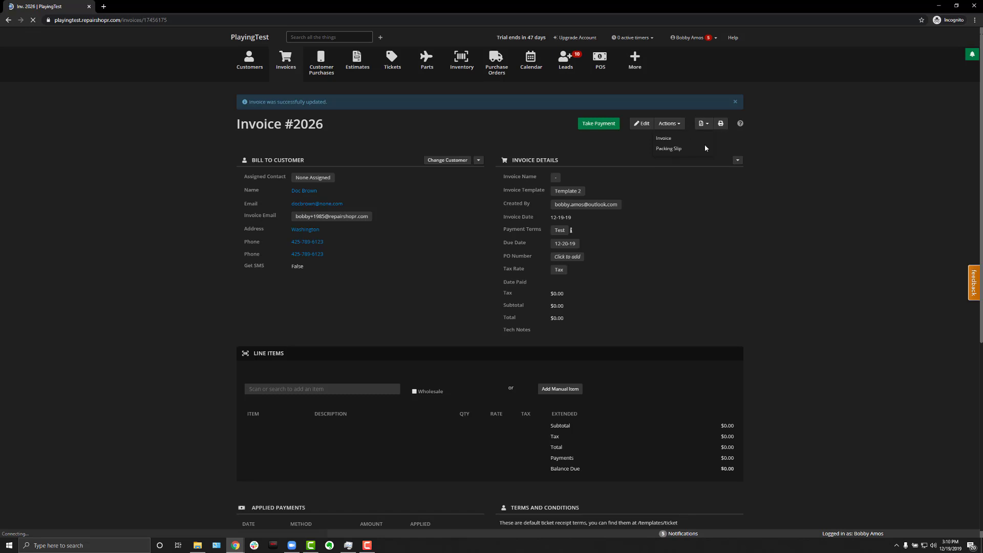
# Preview the invoice's PDF, examine the image on its second page, and close the preview
pyautogui.click(702, 101)
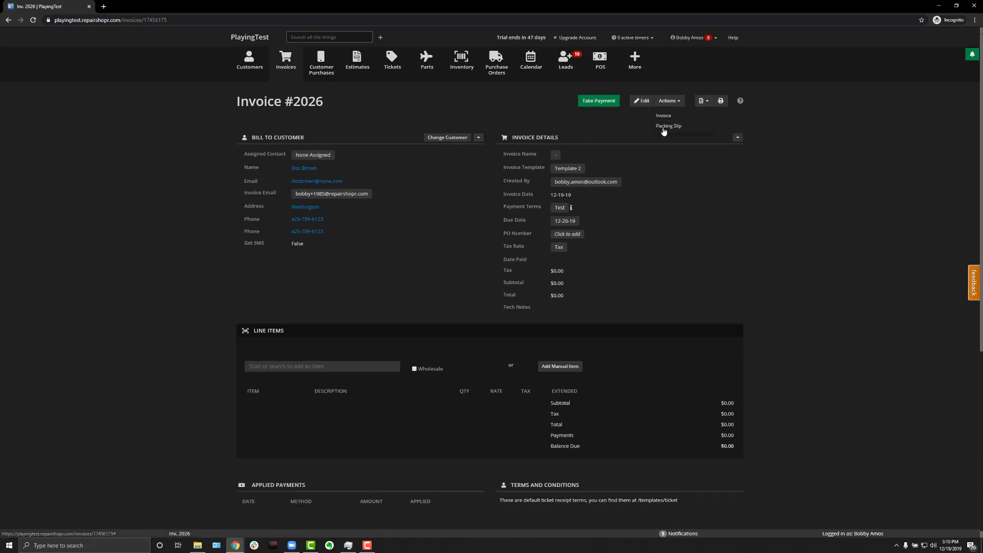
pyautogui.click(664, 116)
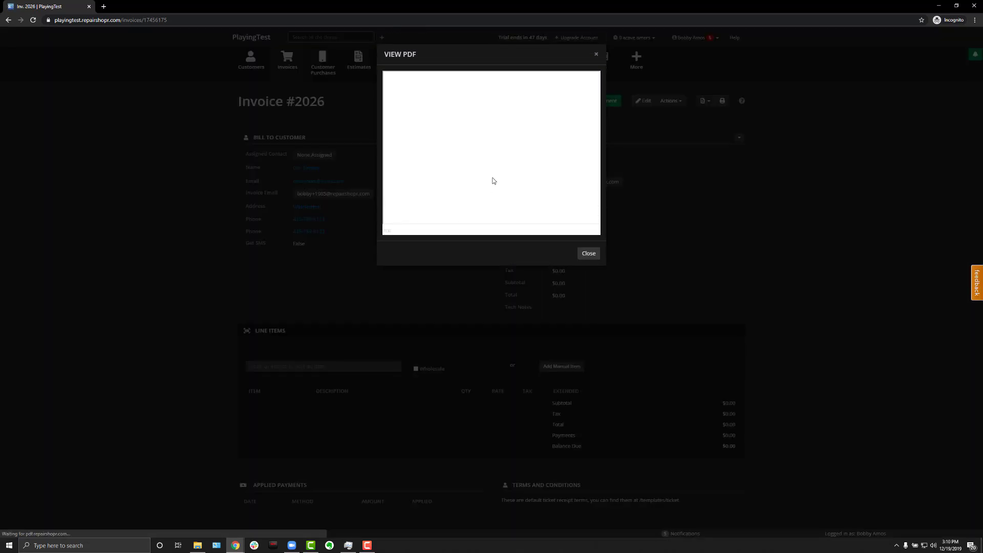
pyautogui.scroll(-10, 493, 180)
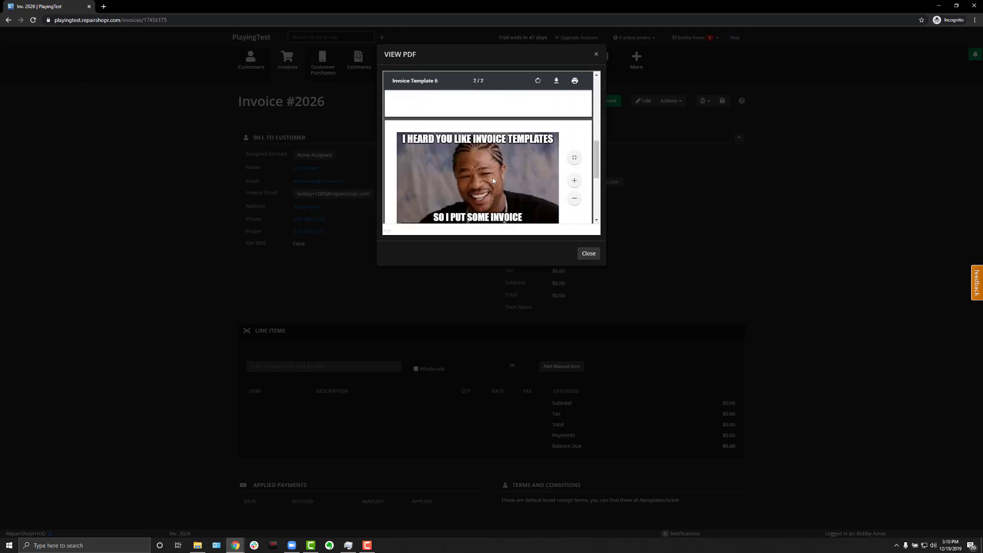
pyautogui.scroll(3, 493, 181)
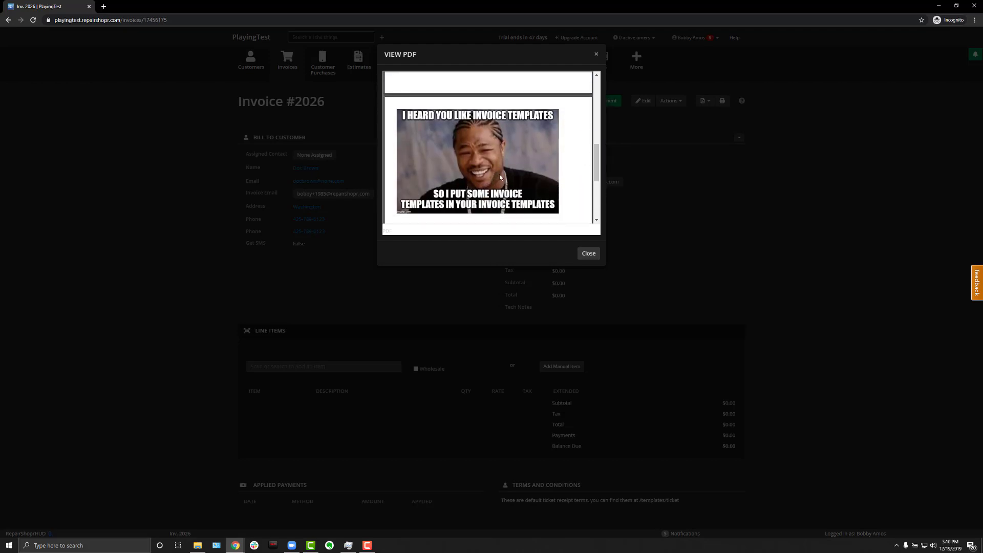
pyautogui.click(589, 254)
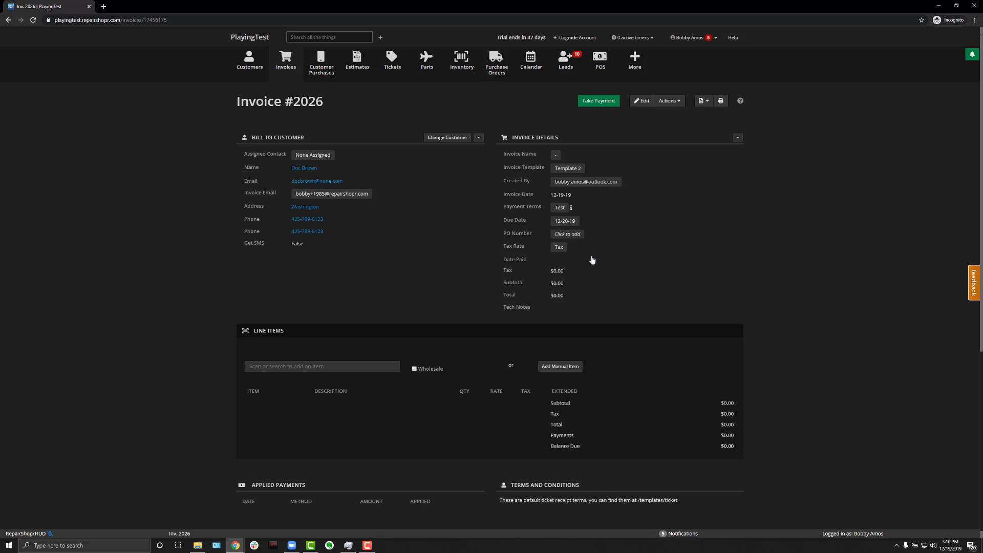
# Open the list of invoice templates in the administration area's PDF/Email Templates settings
pyautogui.click(634, 72)
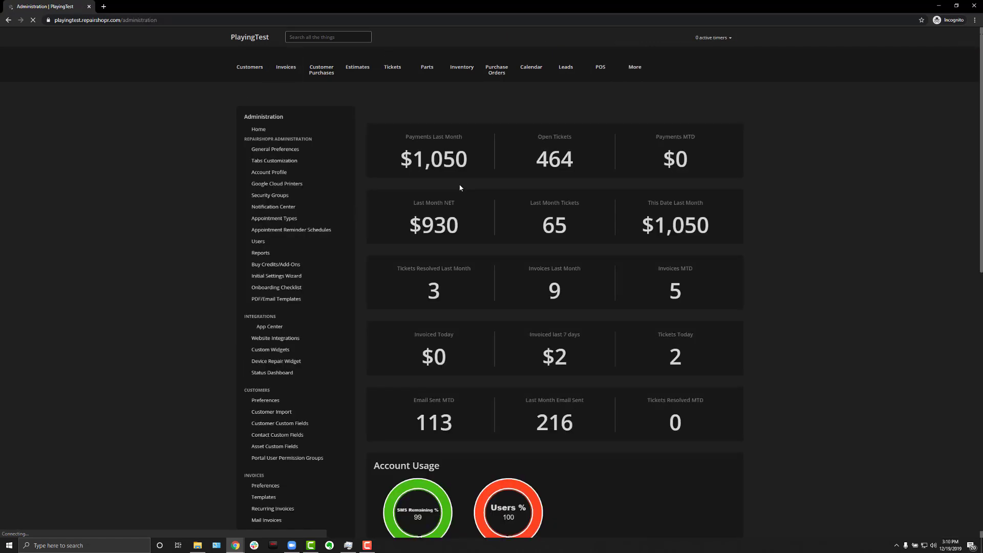
pyautogui.click(290, 300)
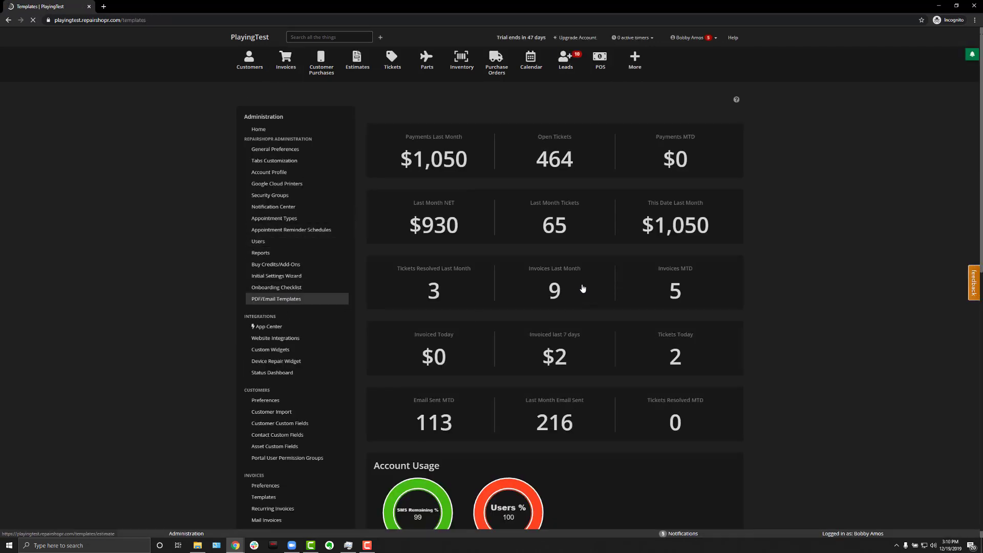
pyautogui.click(439, 149)
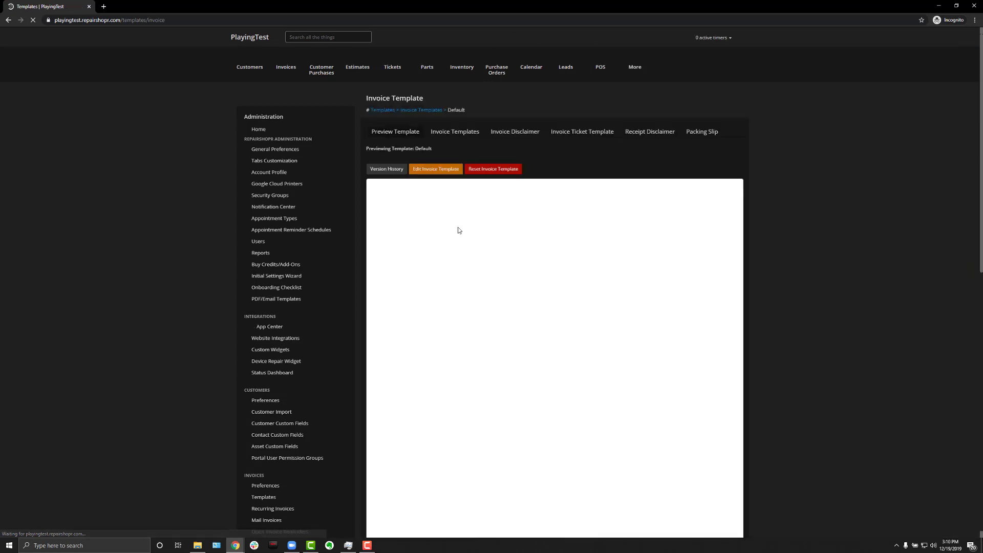
pyautogui.click(448, 136)
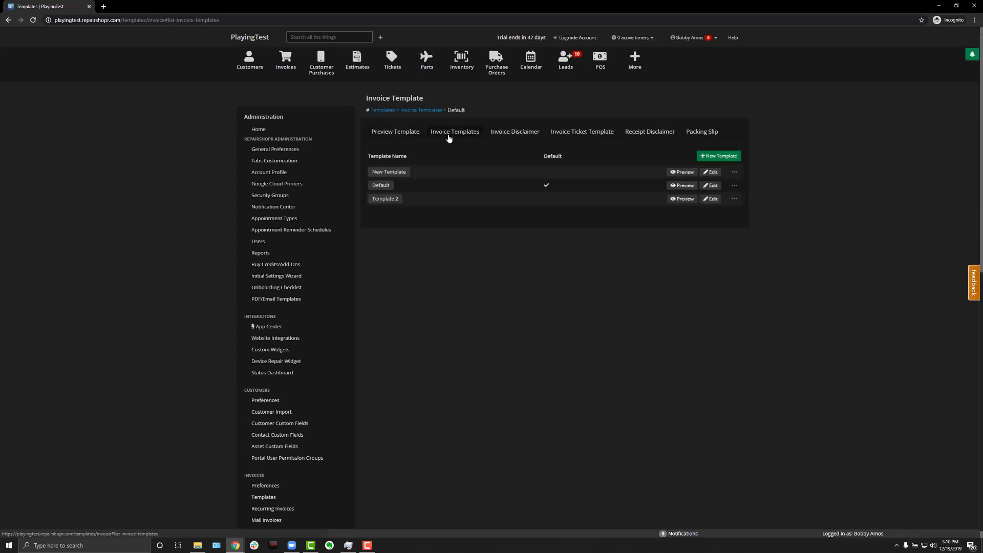